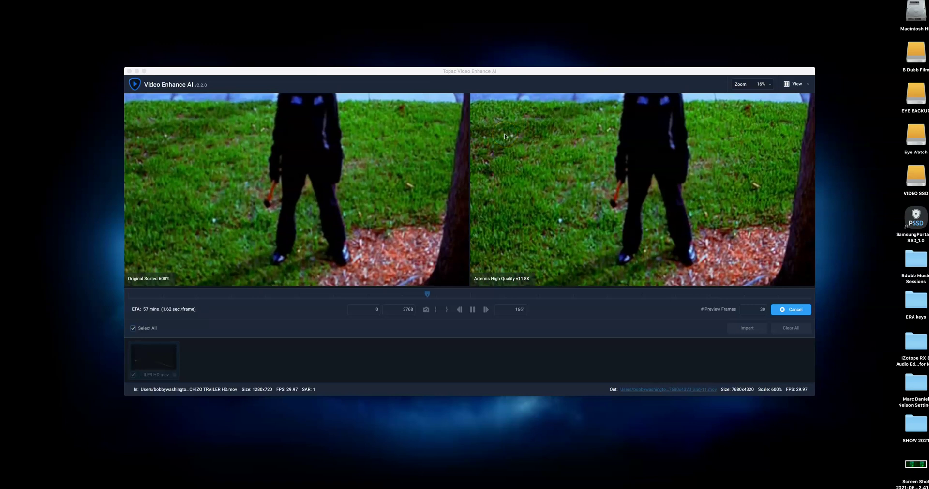
{"action": "left_click", "coordinate": [504, 138]}
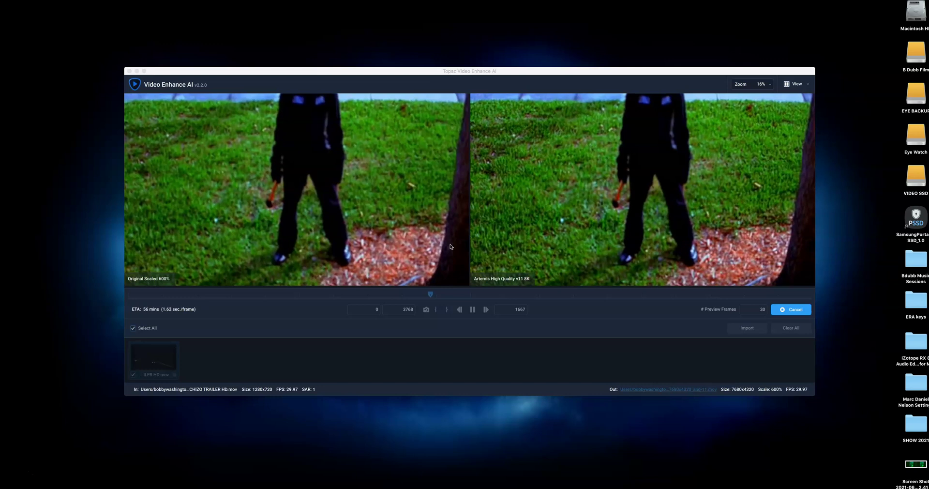
{"action": "left_click", "coordinate": [558, 307]}
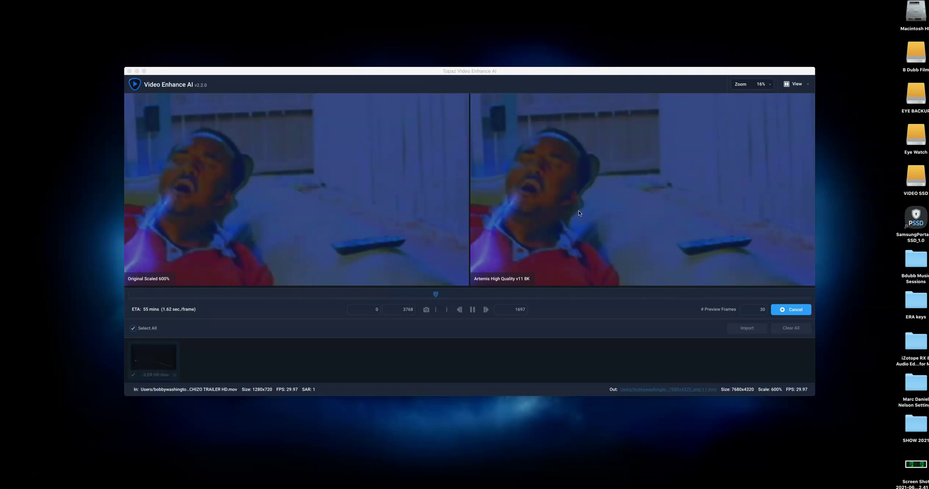
{"action": "left_click", "coordinate": [568, 232]}
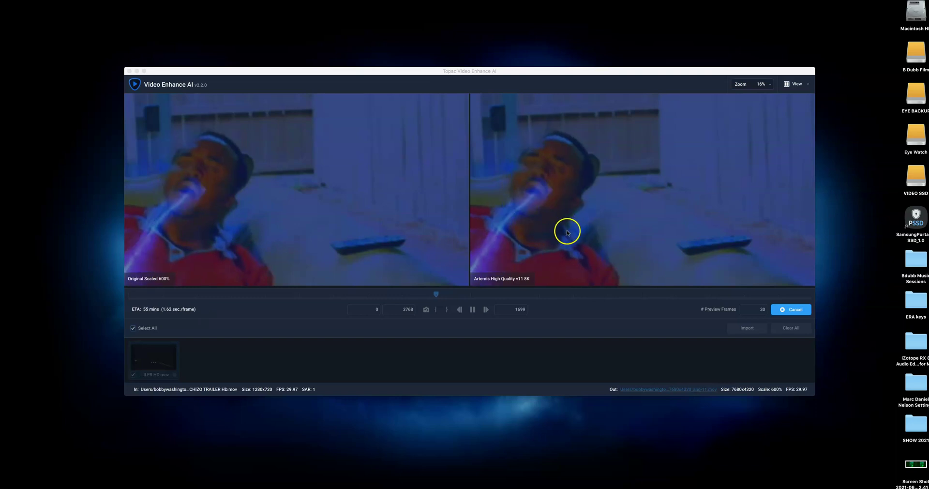